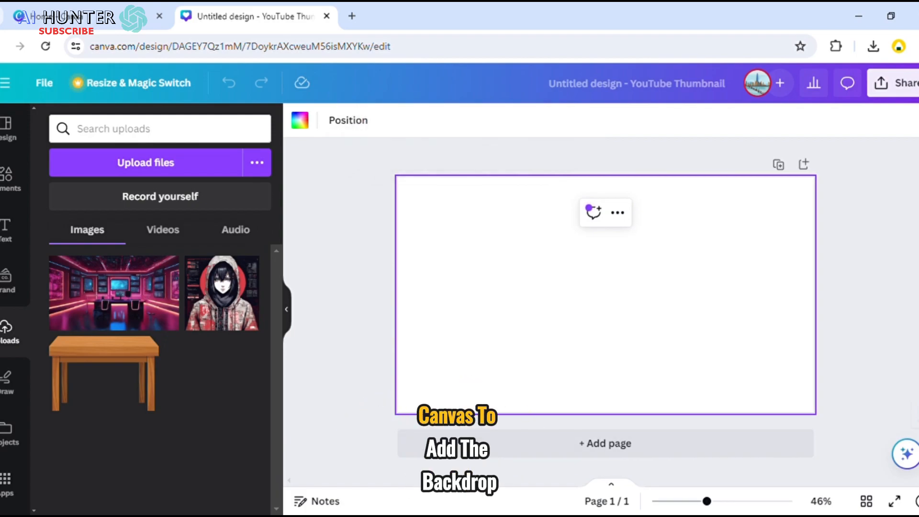
# - Add the uploaded neon control room image to the page and set it as the background
pyautogui.click(137, 286)
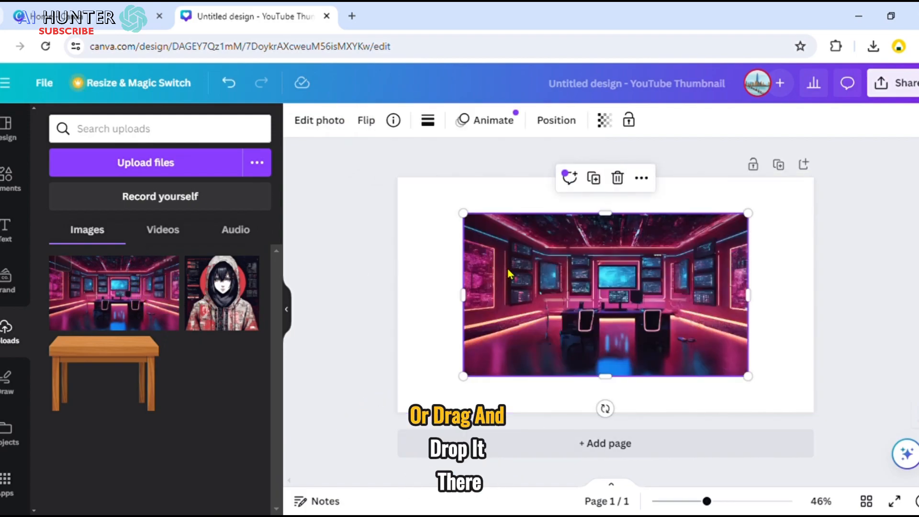
pyautogui.rightClick(673, 299)
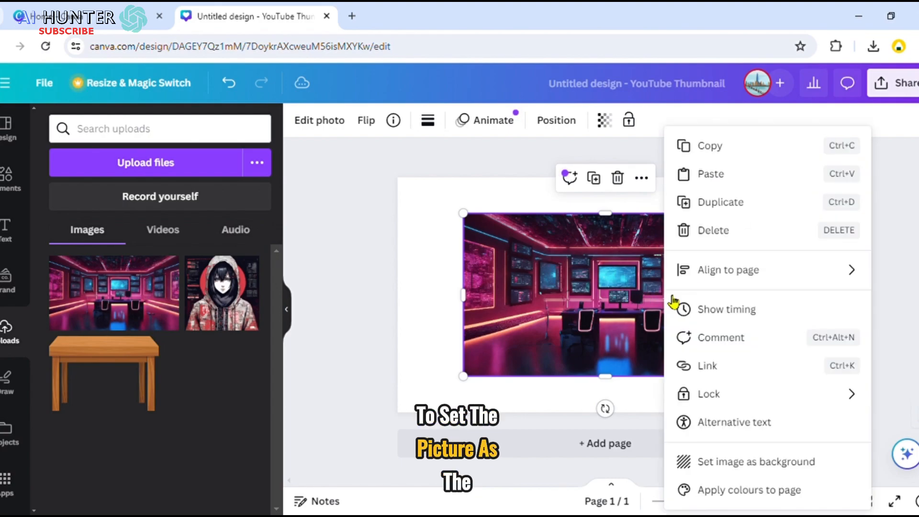
pyautogui.click(767, 462)
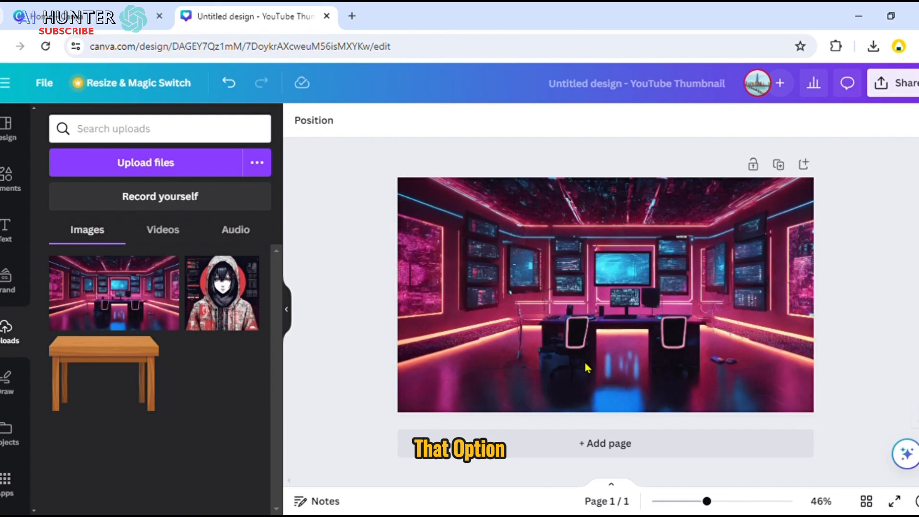
# - Add the uploaded wooden table and place it along the bottom edge of the page so only its tabletop shows
pyautogui.click(568, 368)
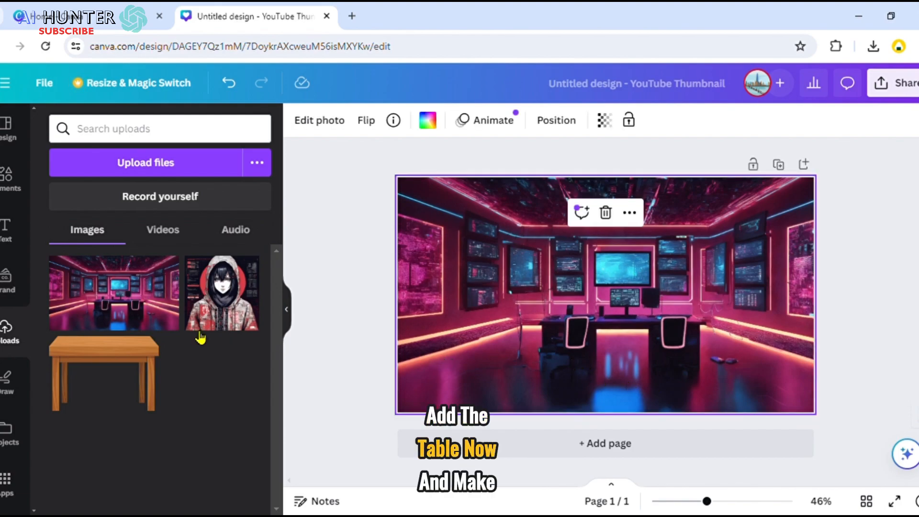
pyautogui.click(134, 366)
pyautogui.moveTo(720, 301); pyautogui.dragTo(718, 405)
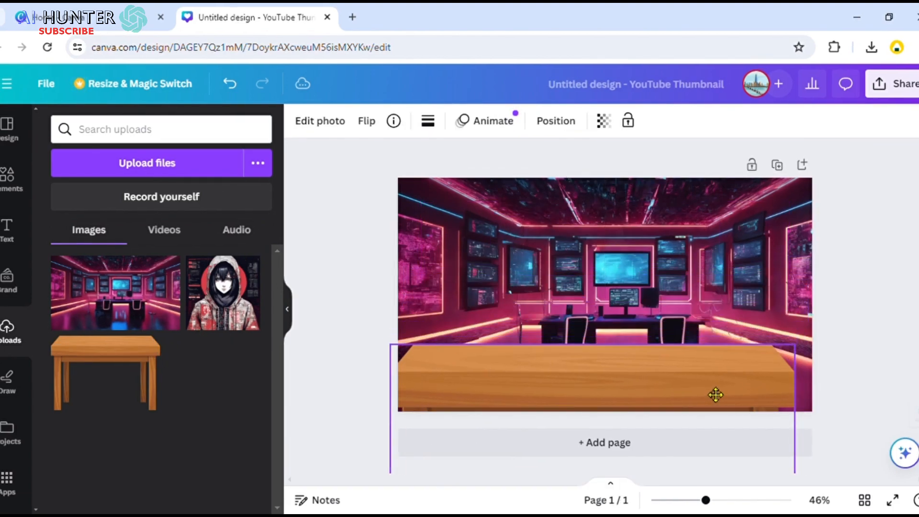
# - Add the uploaded hooded character image to the page and remove its background
pyautogui.click(223, 304)
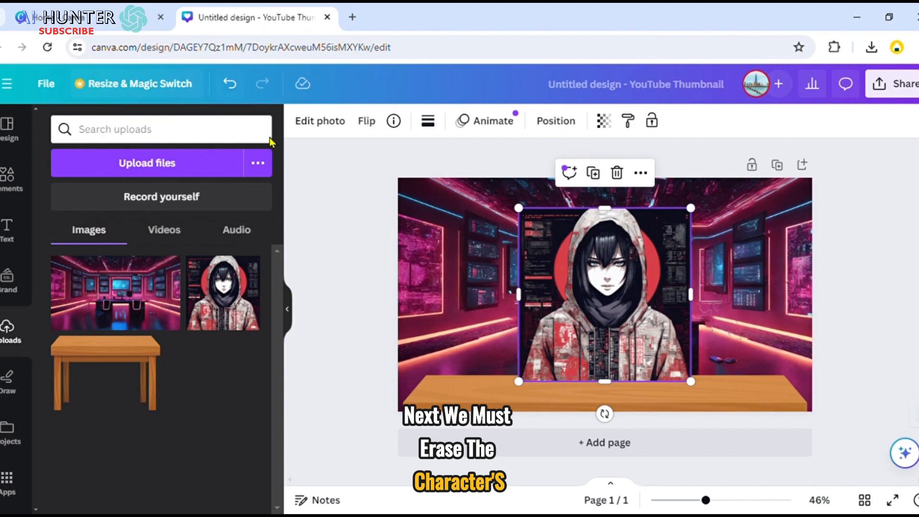
pyautogui.click(316, 137)
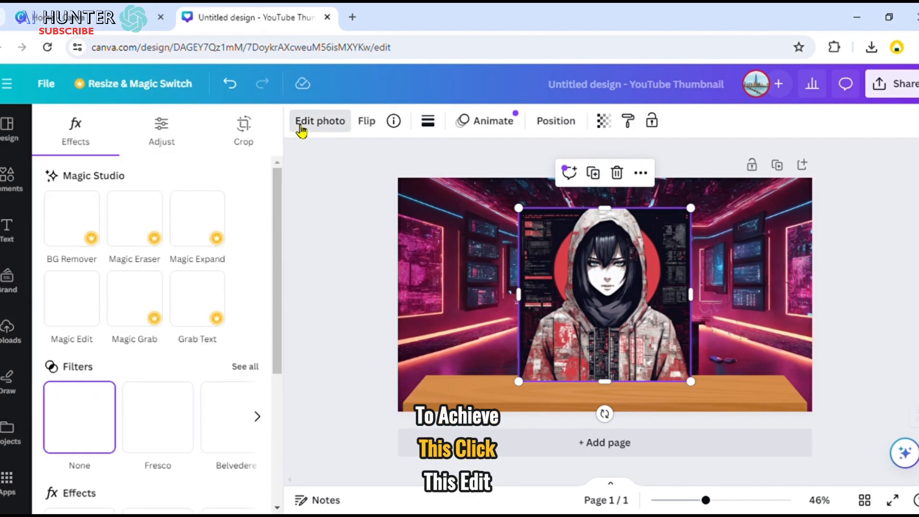
pyautogui.click(85, 232)
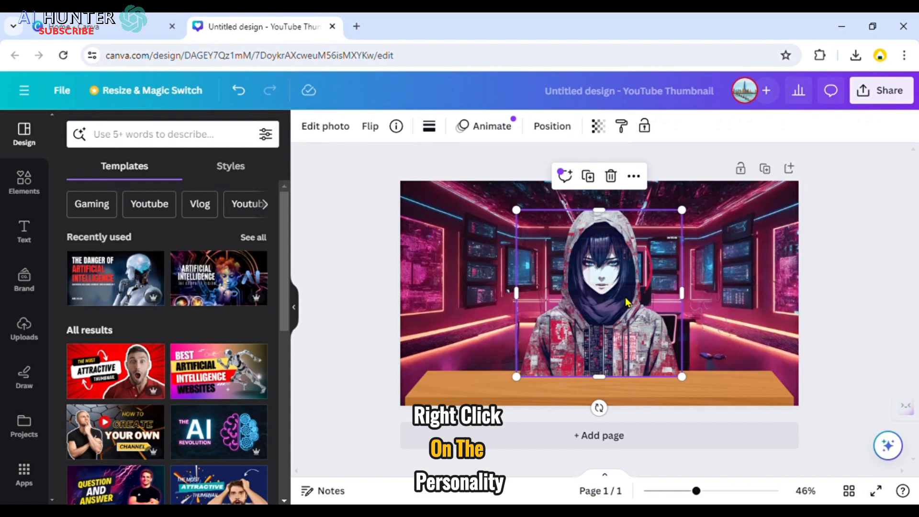
# - Send the hooded character one layer backward so it sits behind the table
pyautogui.rightClick(630, 302)
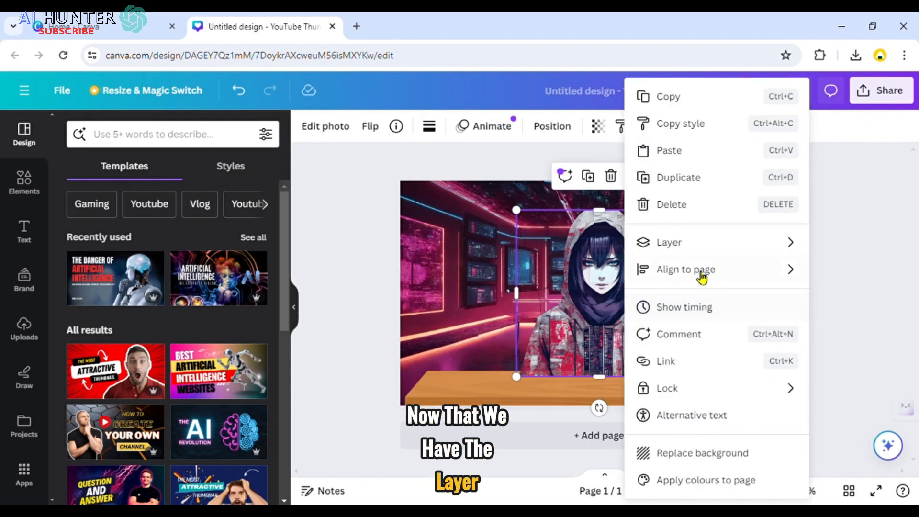
pyautogui.moveTo(696, 248)
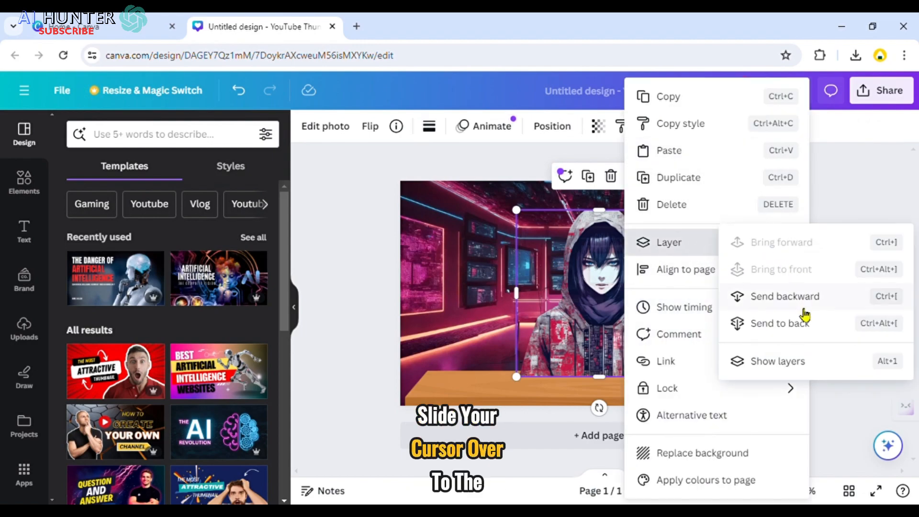
pyautogui.click(836, 304)
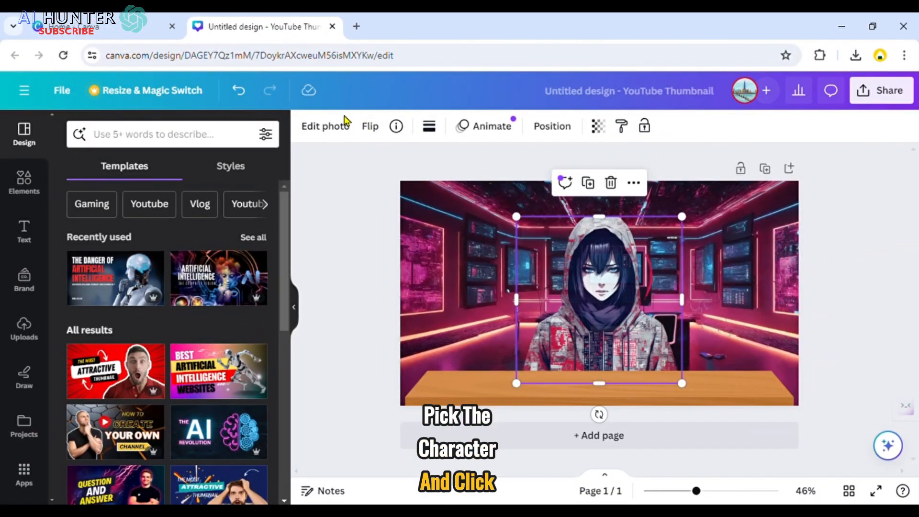
# - Erase the hooded character's mouth with Magic Eraser
pyautogui.click(347, 136)
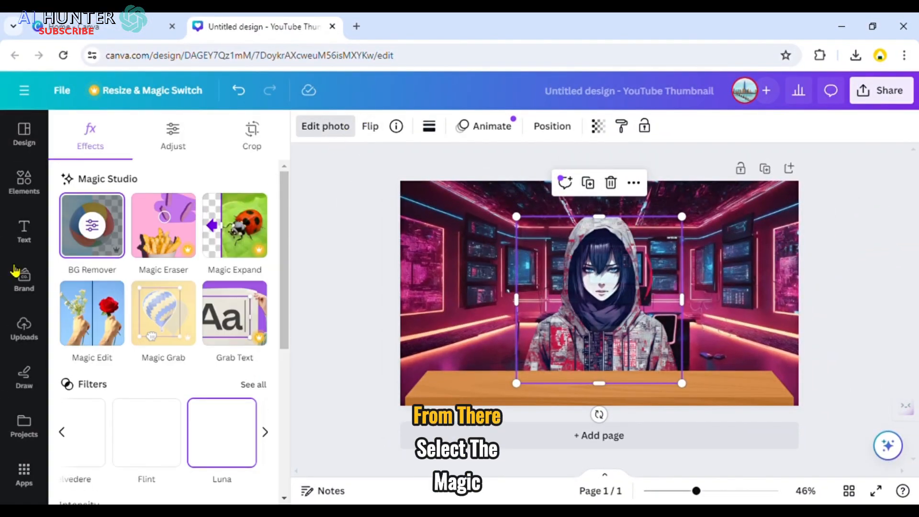
pyautogui.click(187, 233)
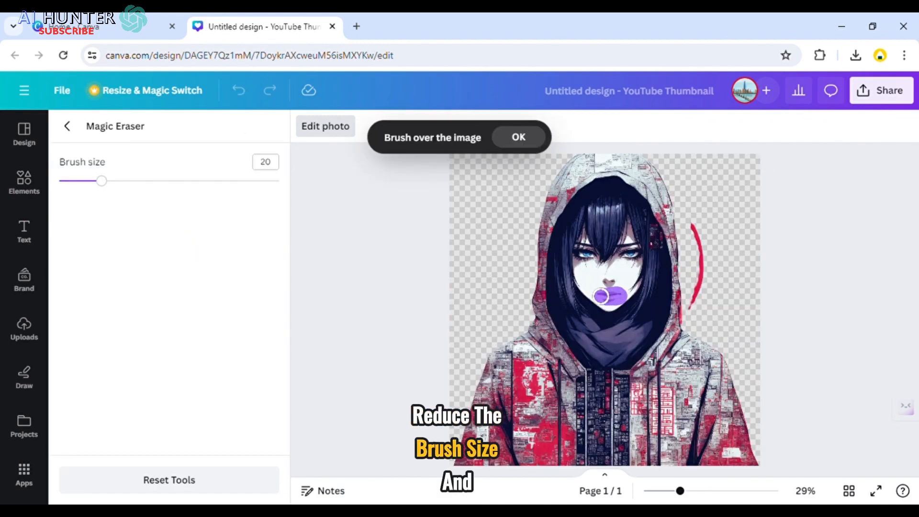
pyautogui.moveTo(600, 296); pyautogui.dragTo(602, 296)
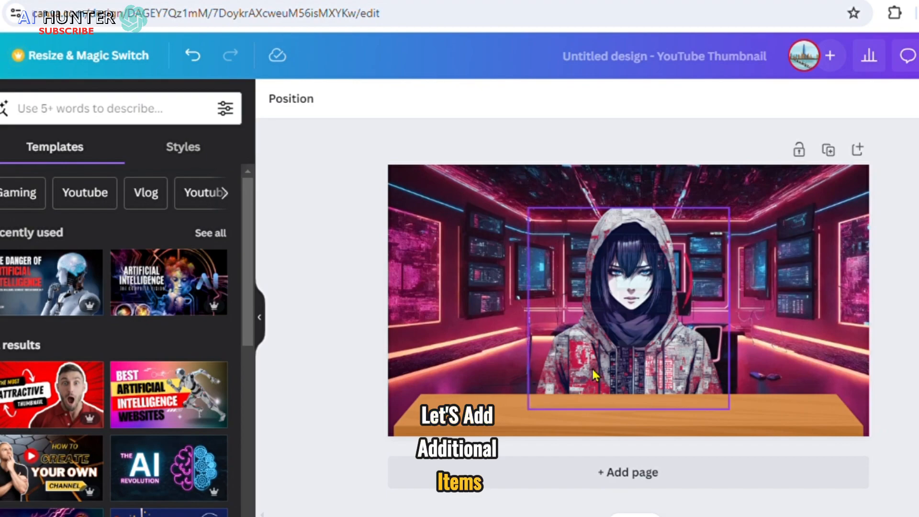
pyautogui.click(636, 291)
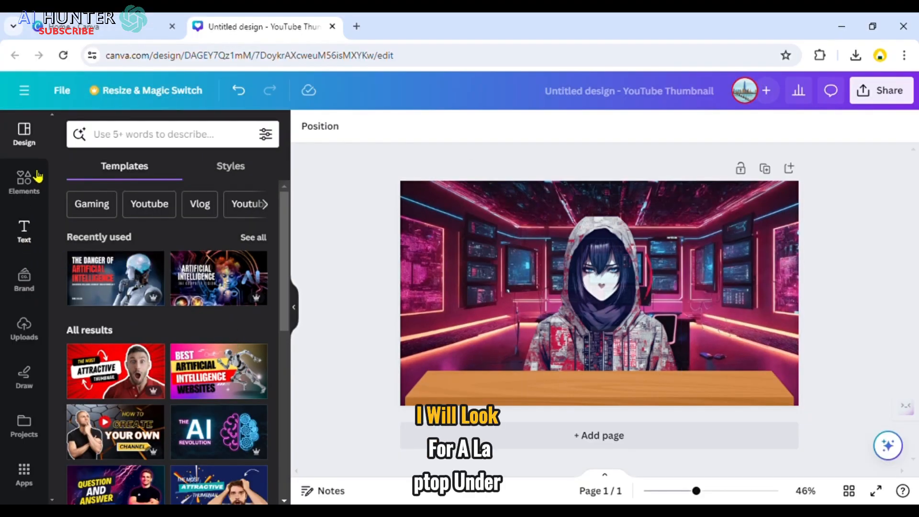
# - Search the graphics elements for "laptop" and add the lavender laptop seen from behind to the design
pyautogui.click(24, 182)
pyautogui.click(162, 134)
pyautogui.write('laptop')
pyautogui.press('Return')
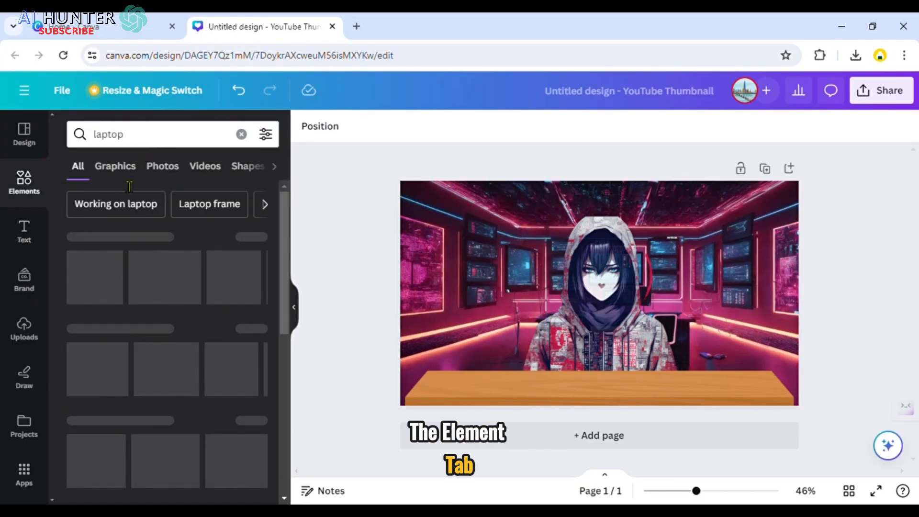
pyautogui.click(117, 167)
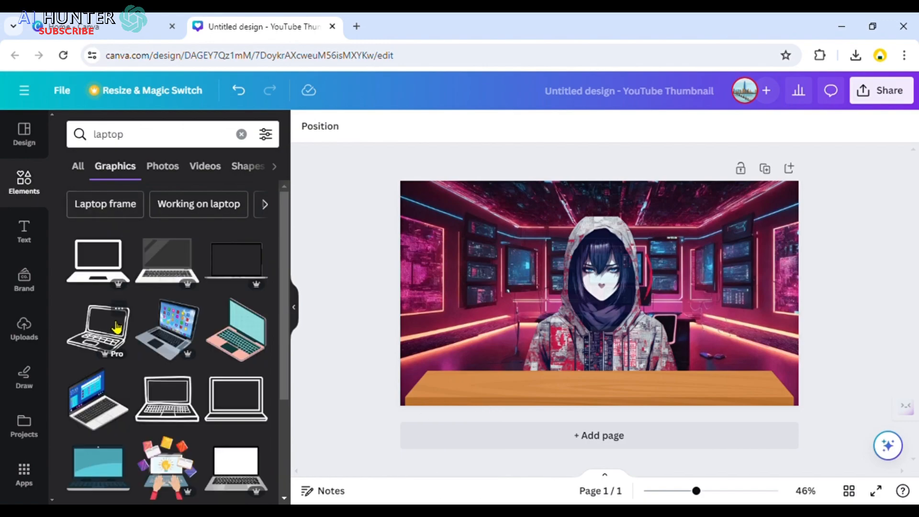
pyautogui.scroll(-10, 124, 328)
pyautogui.scroll(3, 115, 326)
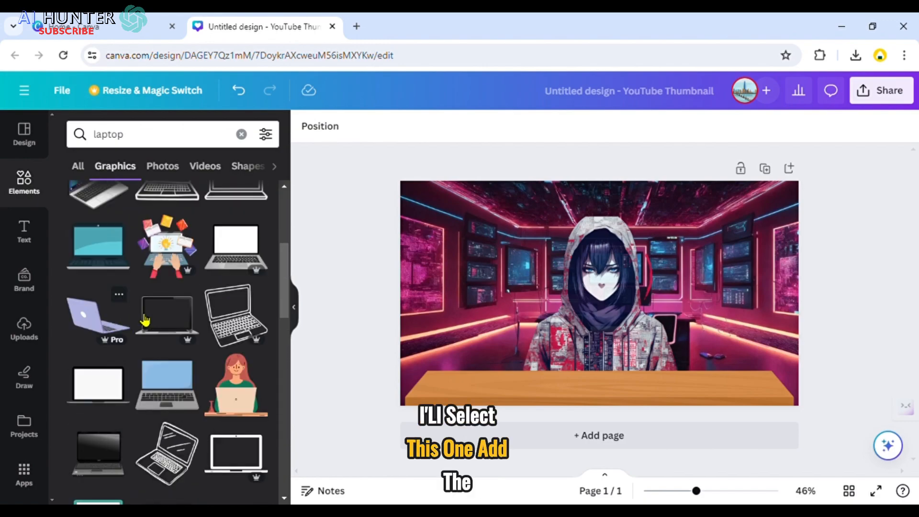
pyautogui.click(120, 318)
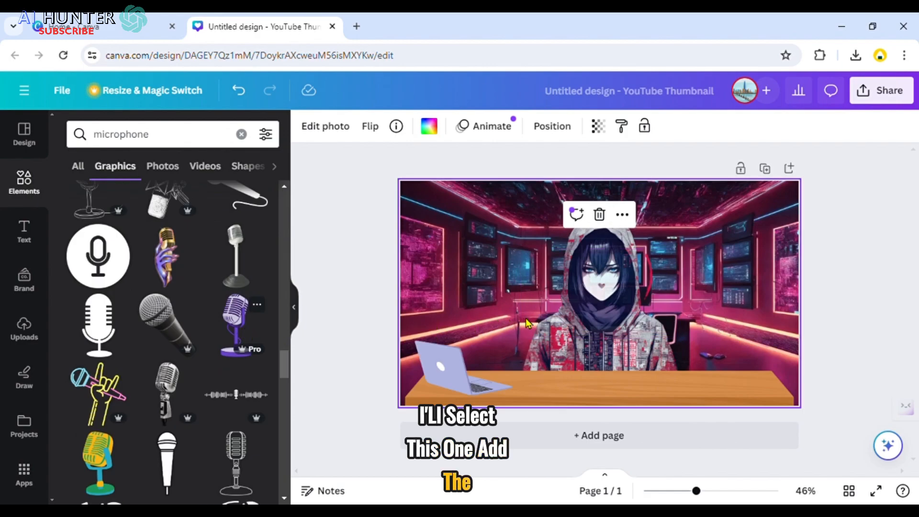
# - Add the purple desk microphone graphic and place it on the table in front of the character
pyautogui.click(236, 323)
pyautogui.moveTo(677, 369); pyautogui.dragTo(617, 356)
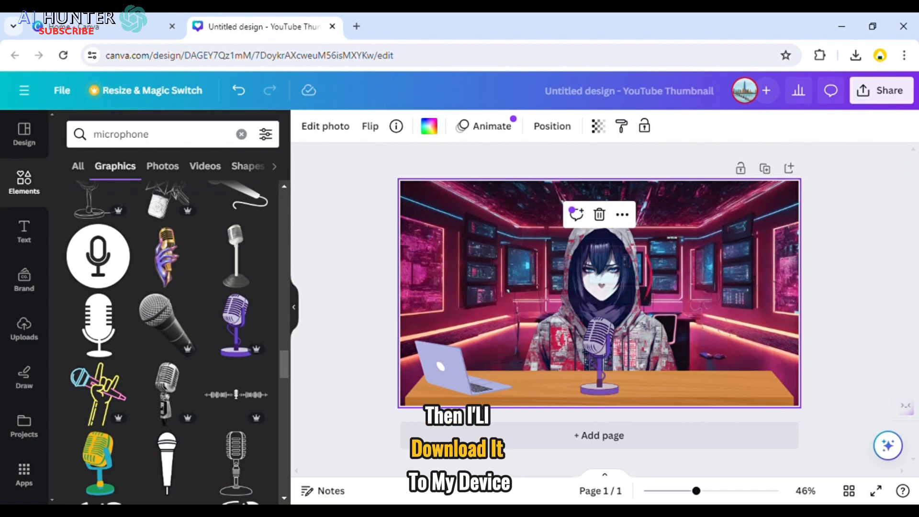
# - Download the finished design as a PNG at 1,280 × 720 px
pyautogui.click(903, 94)
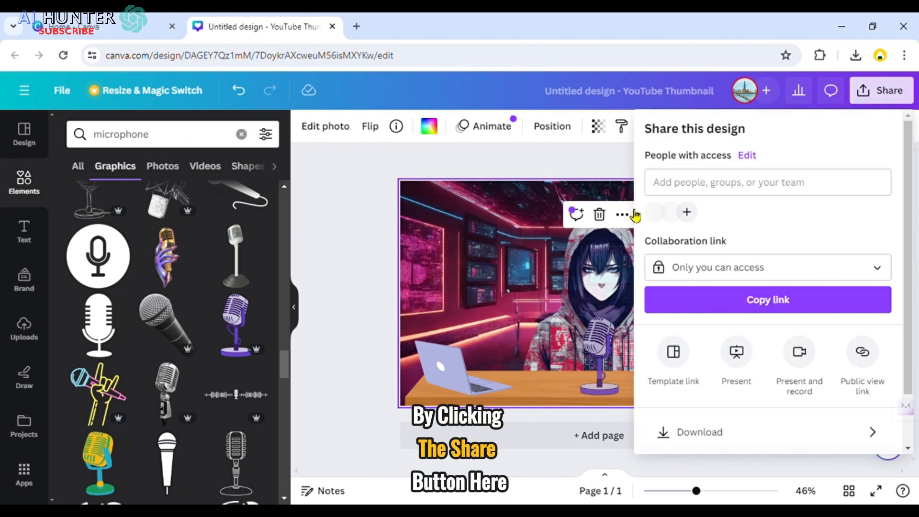
pyautogui.click(718, 444)
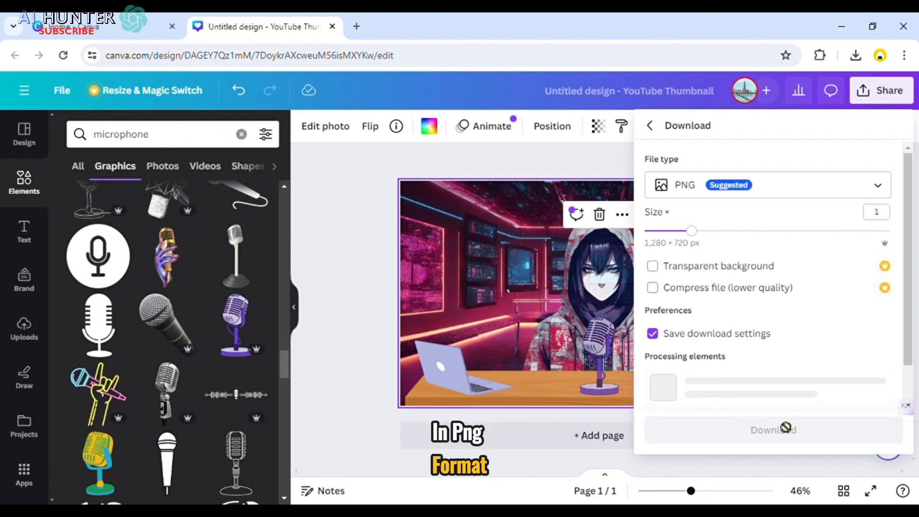
pyautogui.click(744, 365)
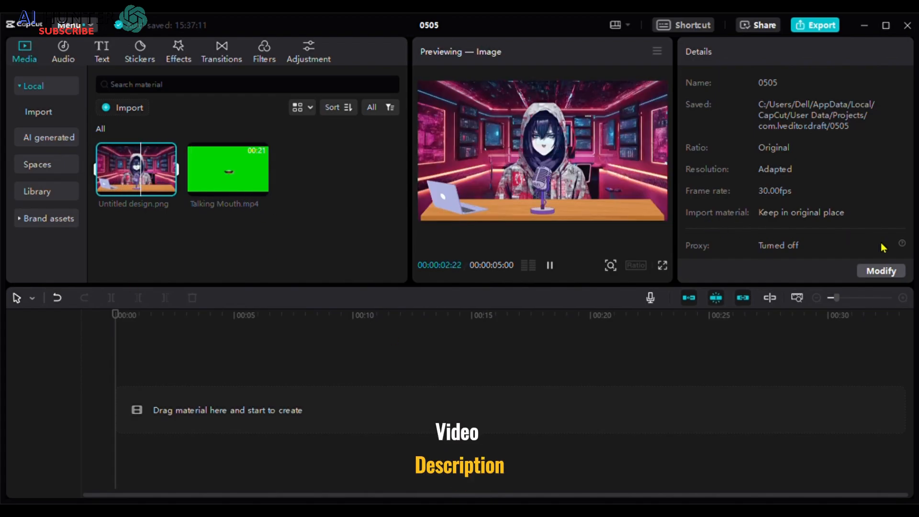
# - In the CapCut project 0505, modify the project settings to a 16:9 ratio
pyautogui.click(886, 275)
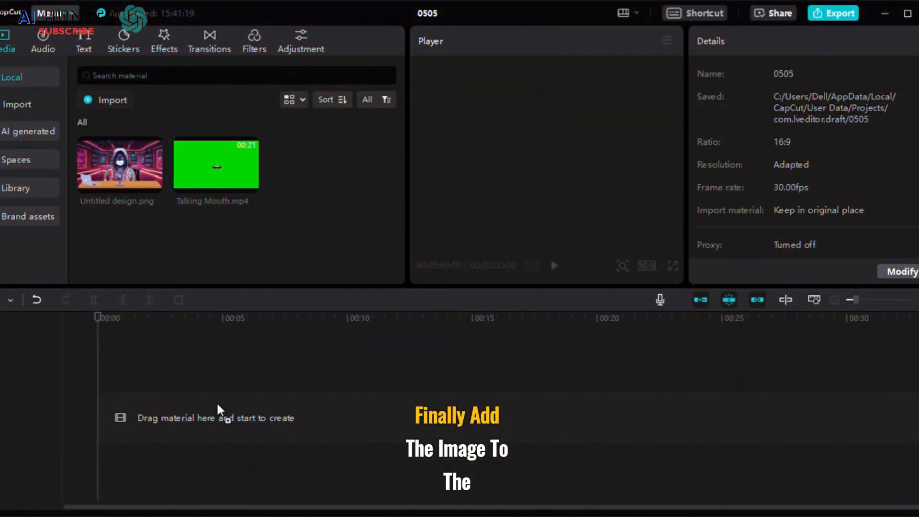
# - Layer Talking Mouth.mp4 above Untitled design.png on the timeline and extend the image clip to match the video's 00:00:20:14 length
pyautogui.moveTo(217, 405); pyautogui.dragTo(152, 477)
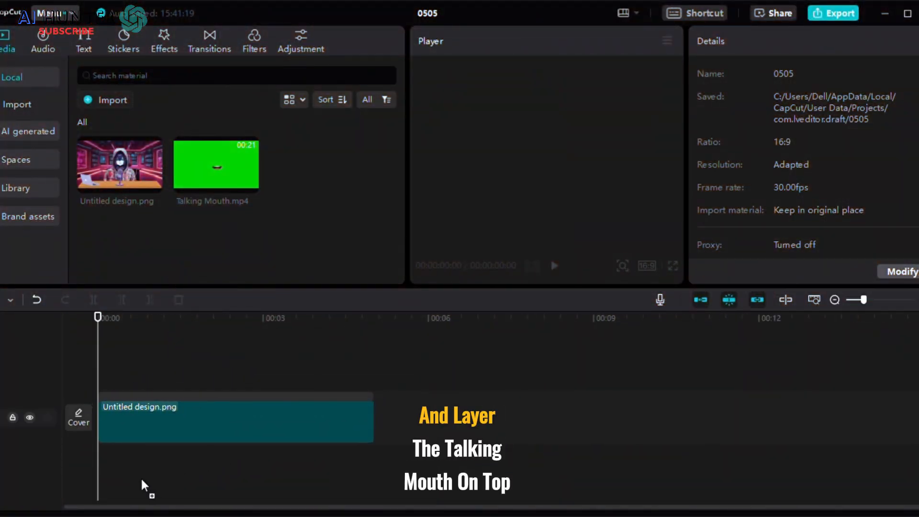
pyautogui.moveTo(204, 170); pyautogui.dragTo(144, 426)
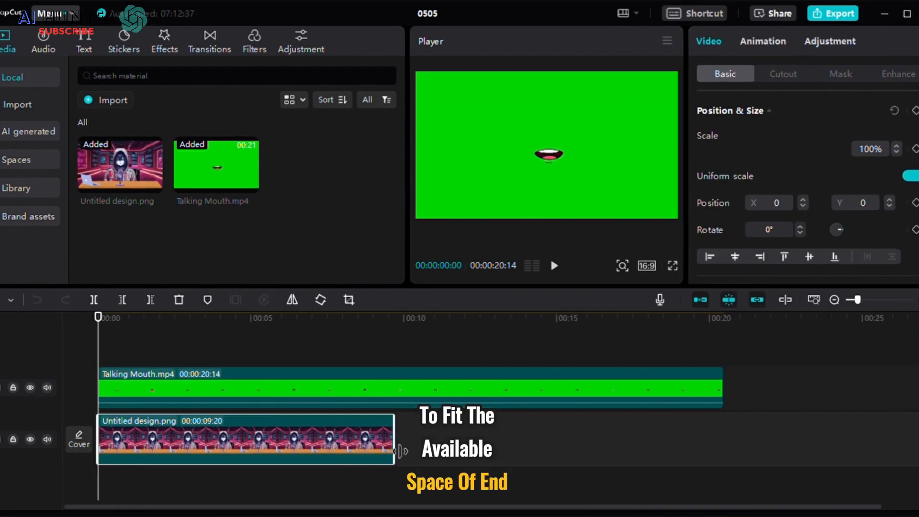
pyautogui.moveTo(400, 451); pyautogui.dragTo(733, 442)
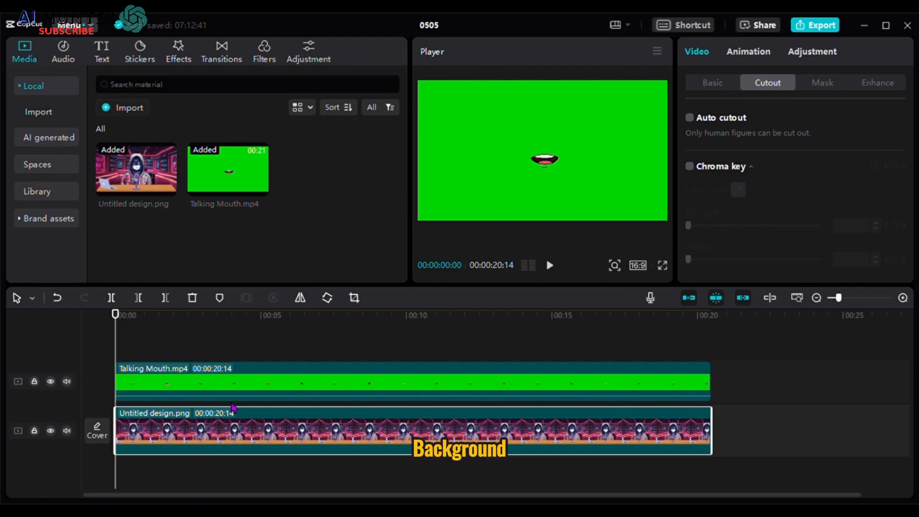
# - Chroma-key the green out of the Talking Mouth.mp4 clip with strength and shadow at 100, and align the mouth with the character's face
pyautogui.click(206, 382)
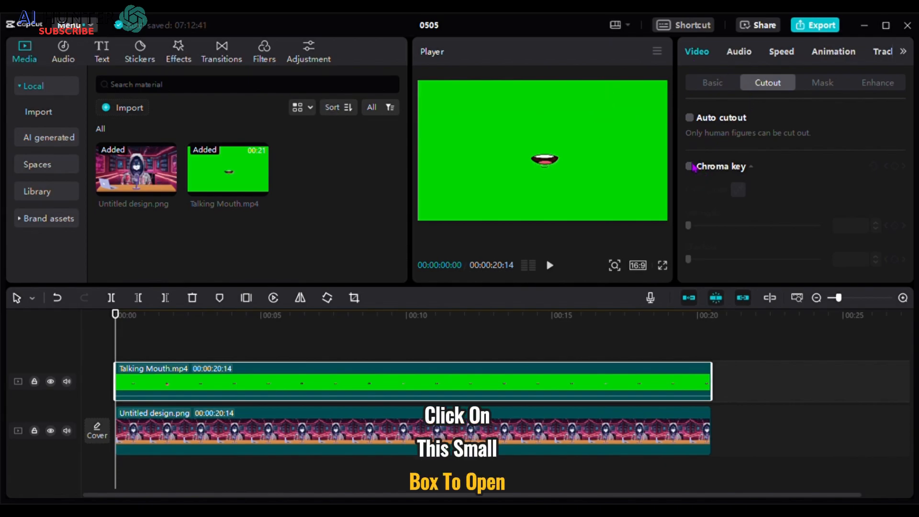
pyautogui.click(690, 166)
pyautogui.click(739, 190)
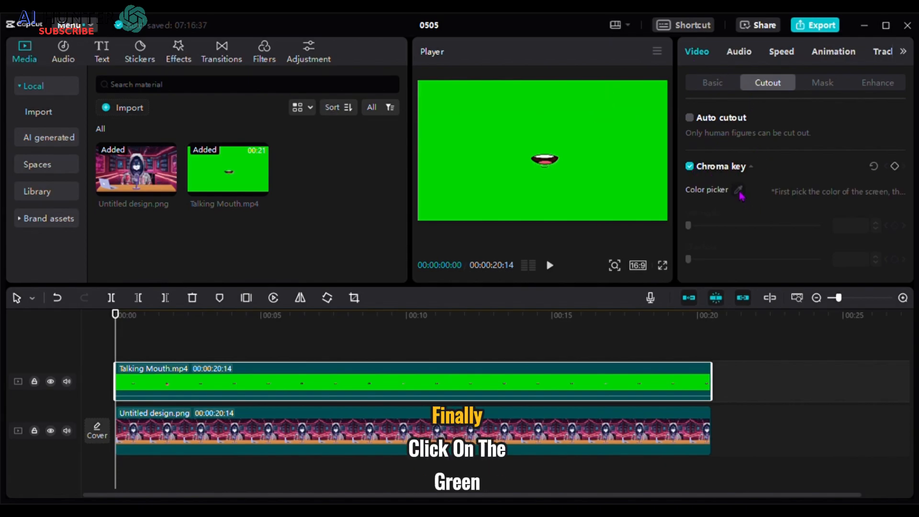
pyautogui.click(616, 148)
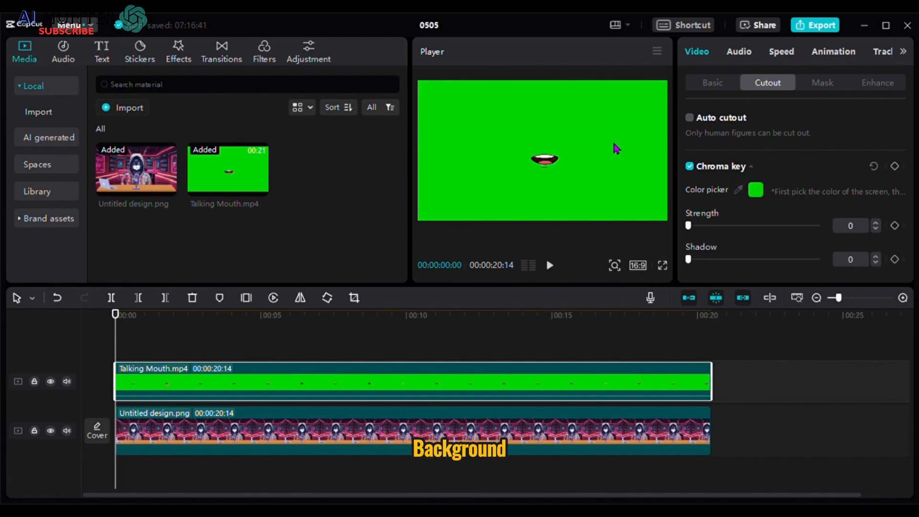
pyautogui.moveTo(689, 226); pyautogui.dragTo(830, 230)
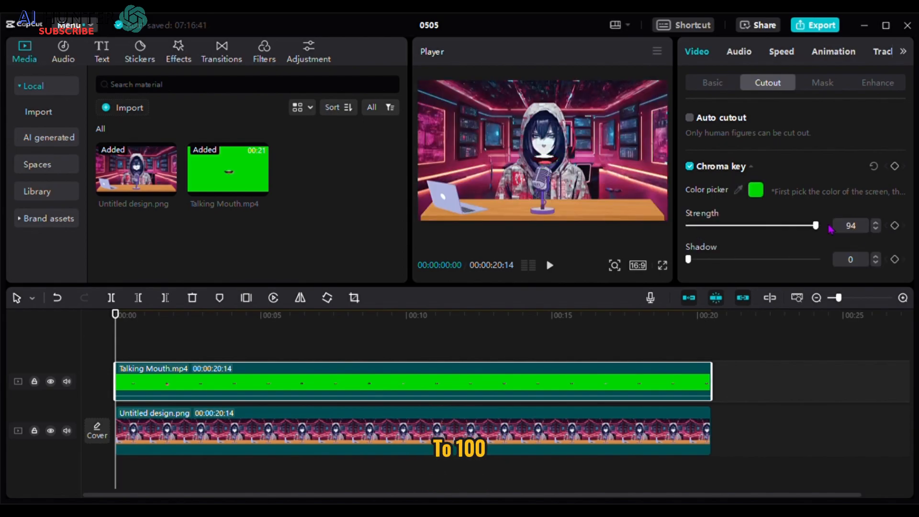
pyautogui.moveTo(688, 259); pyautogui.dragTo(818, 259)
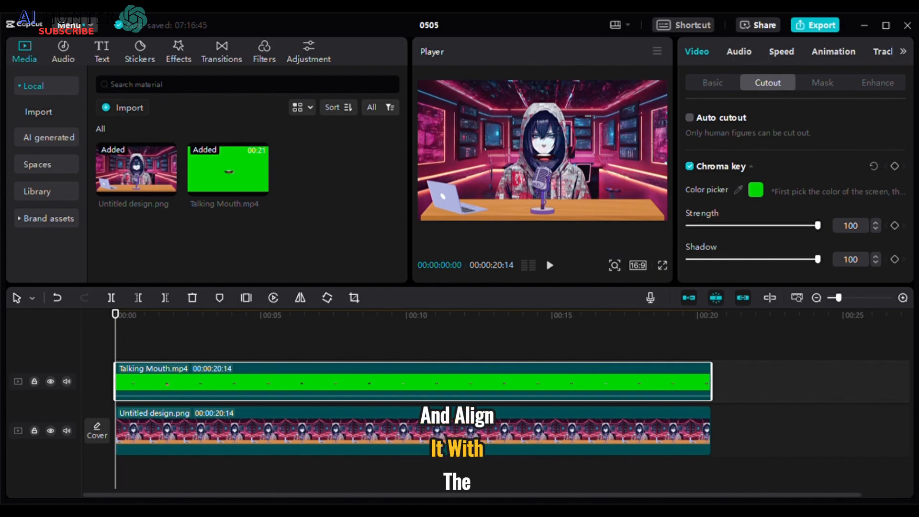
pyautogui.moveTo(569, 158); pyautogui.dragTo(568, 153)
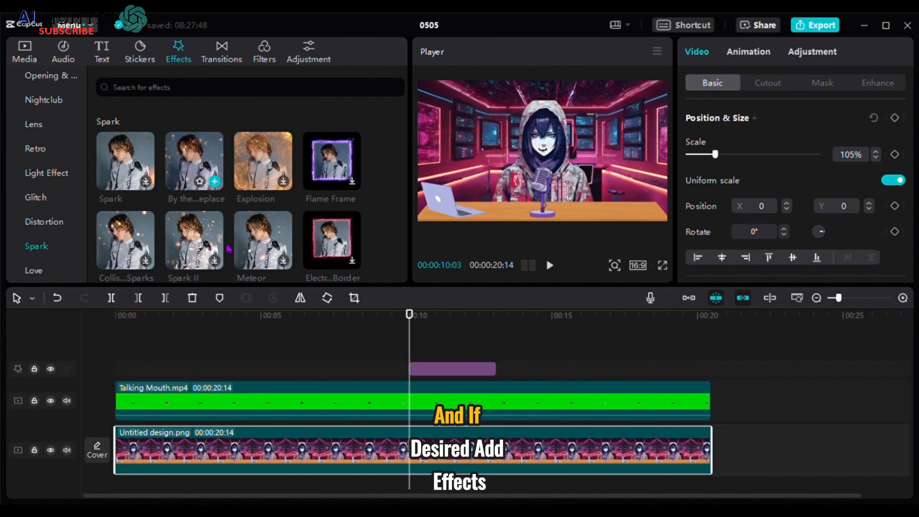
# - Extend the start of the By the Fireplace effect back to the beginning of the timeline
pyautogui.click(453, 369)
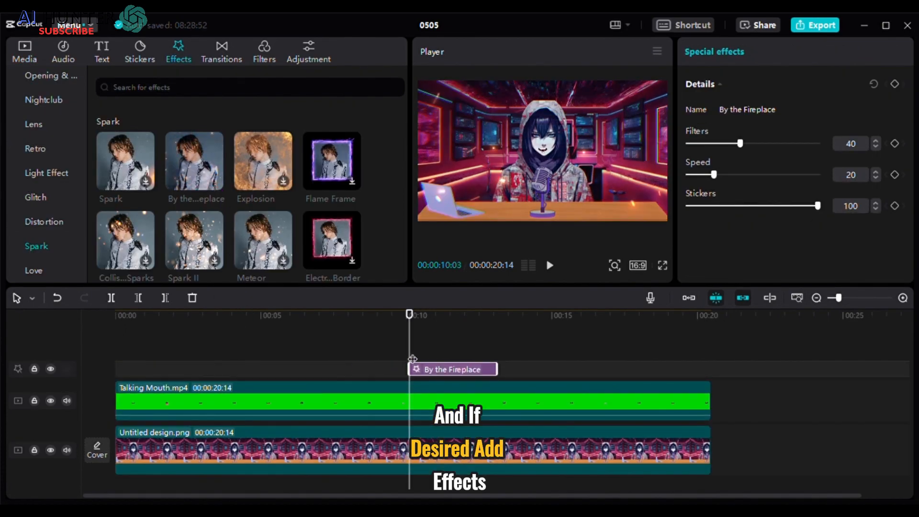
pyautogui.moveTo(411, 368); pyautogui.dragTo(116, 368)
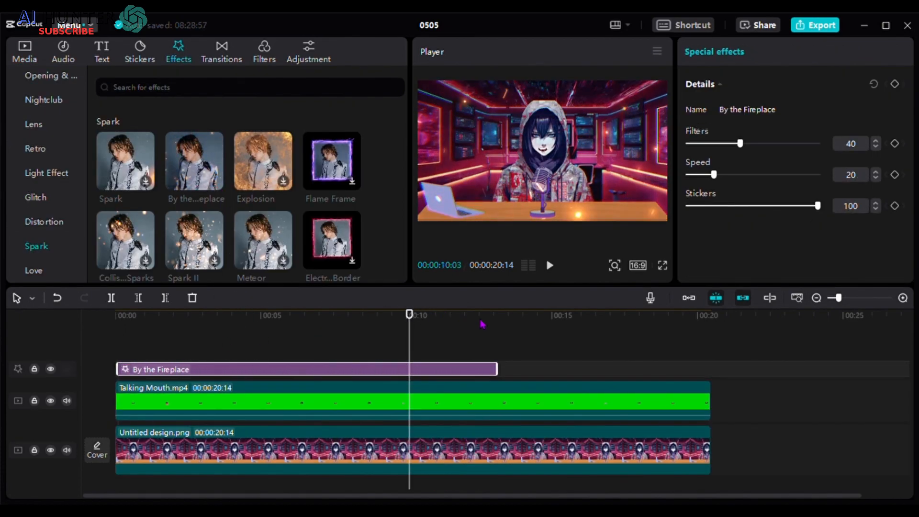